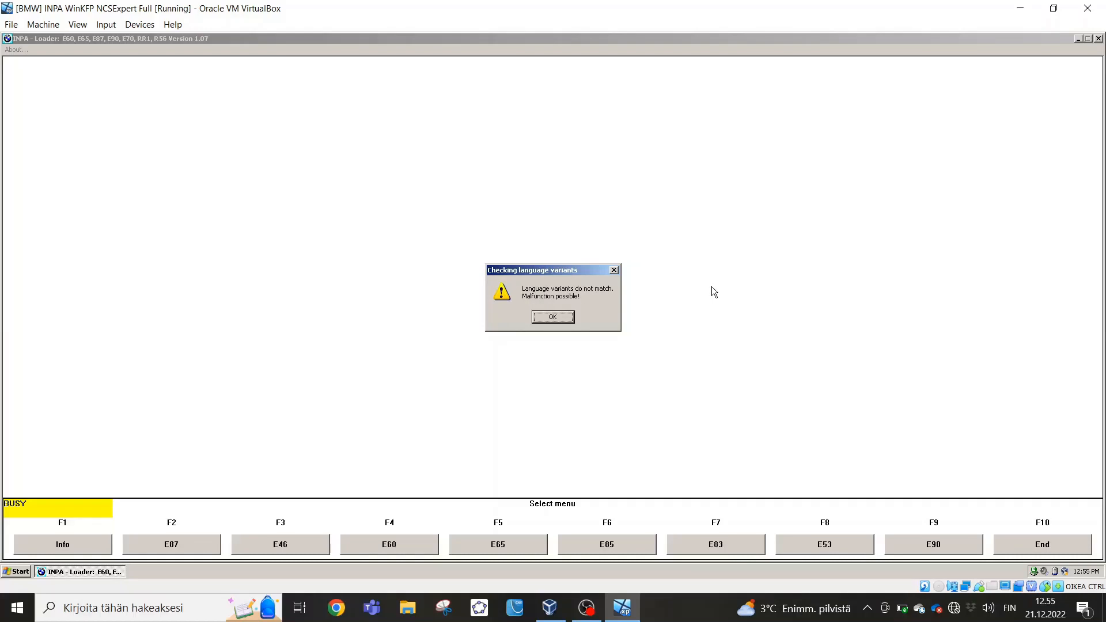
Step: Read the error memory of all E89X control modules, review the full report, and leave the functional jobs script
key(Return)
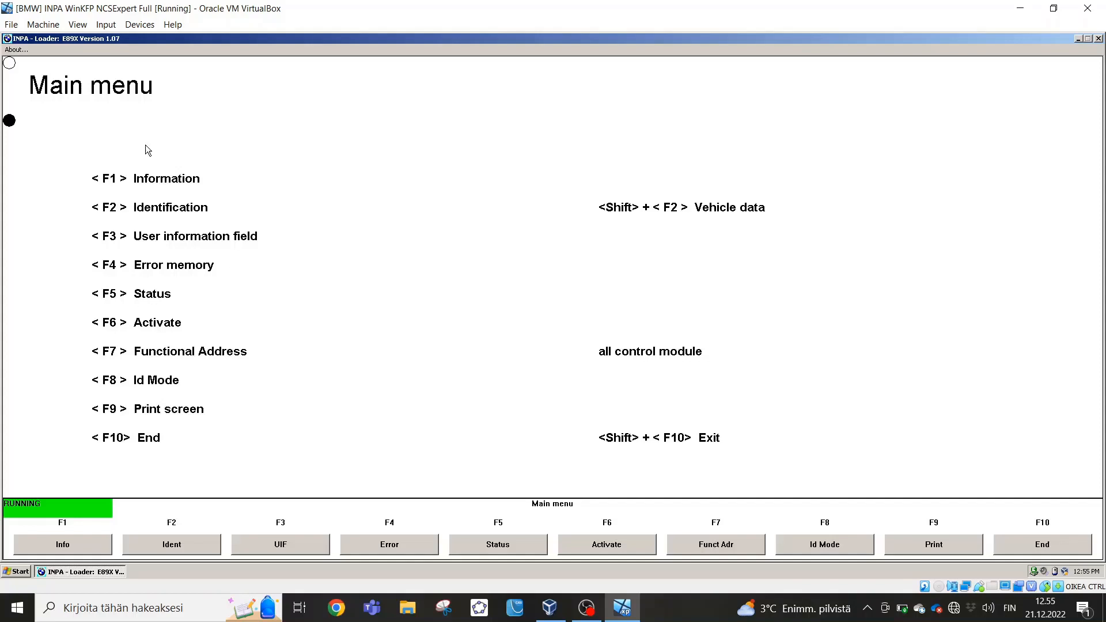
key(F4)
key(F1)
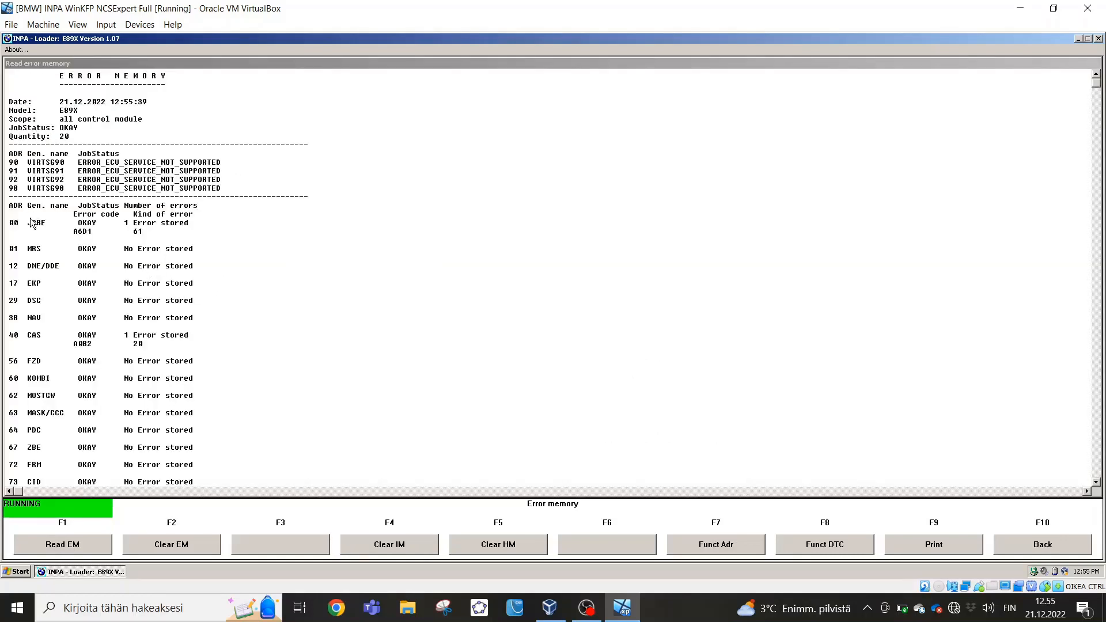
scroll(199, 277, down, 2)
scroll(200, 277, down, 5)
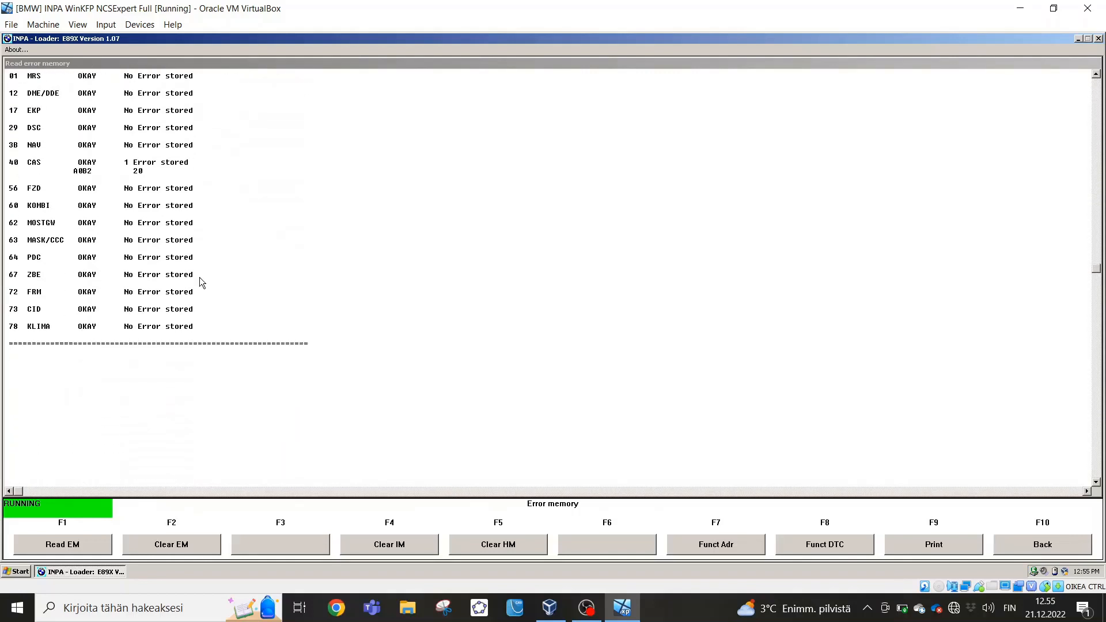
scroll(199, 277, up, 2)
scroll(200, 281, up, 1)
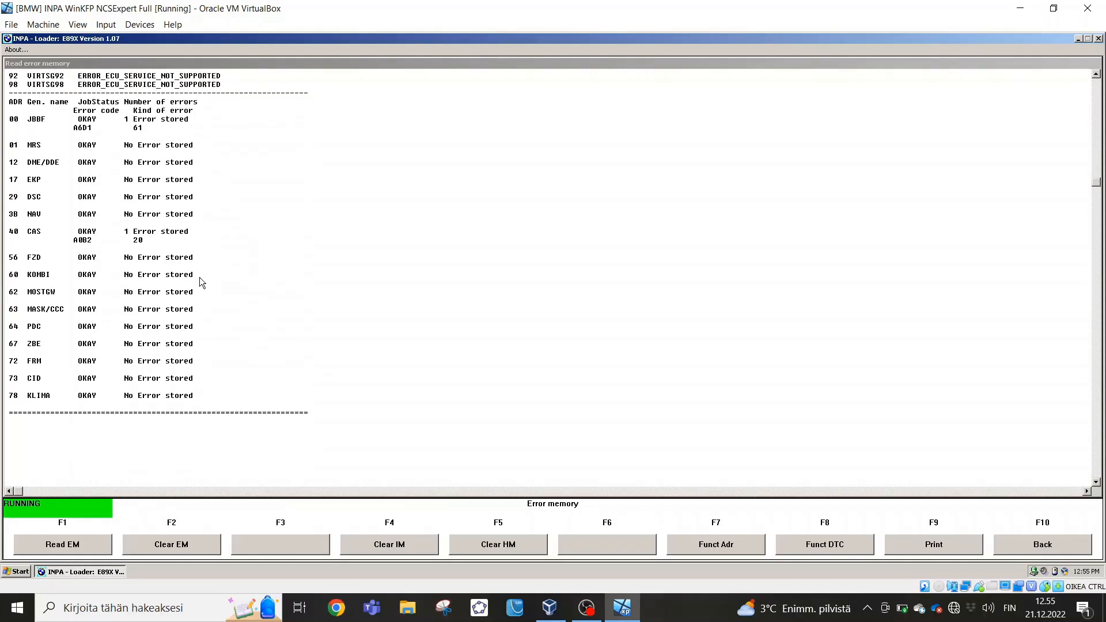
click(1037, 548)
click(1038, 547)
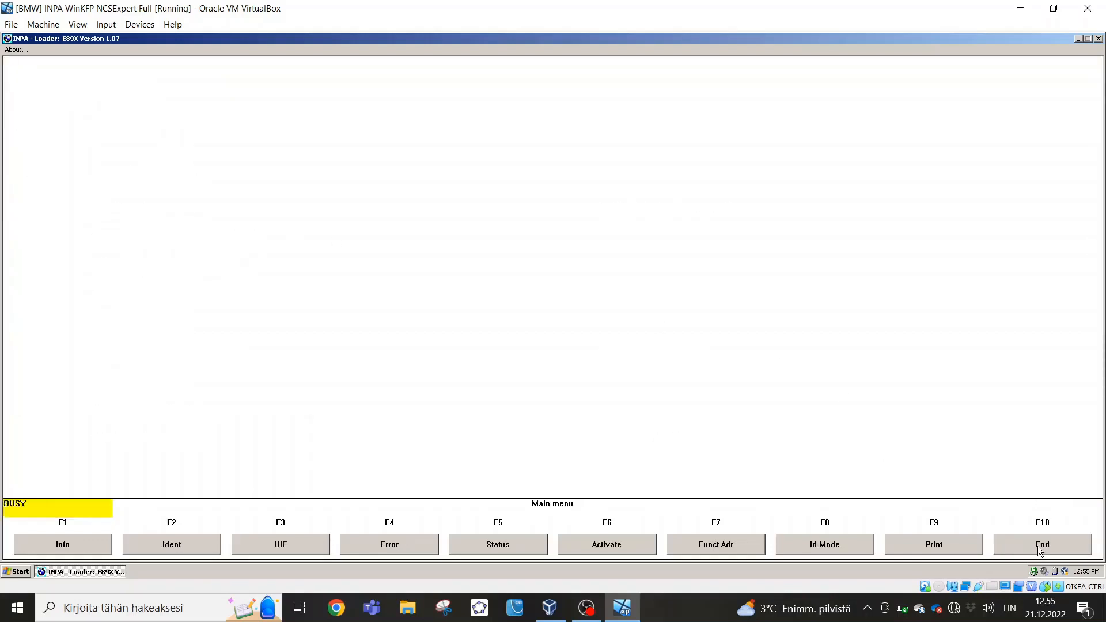
Step: Open the E90 script selection and look through its module categories, including Engine, Seat Modules and Communication Systems
key(F9)
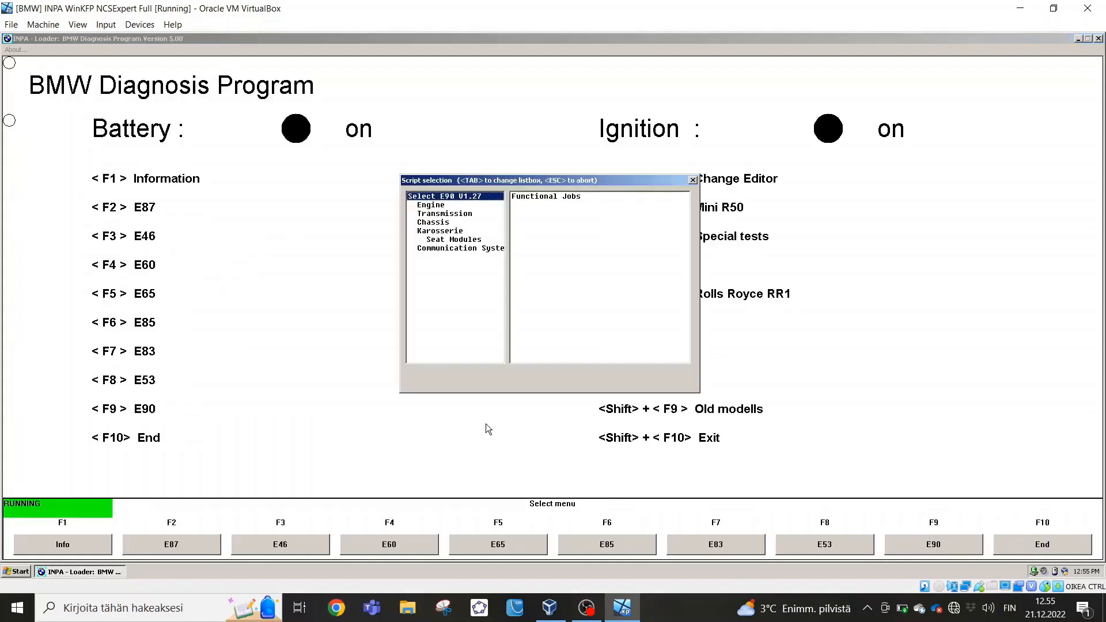
key(Down)
key(Down)
key(Up)
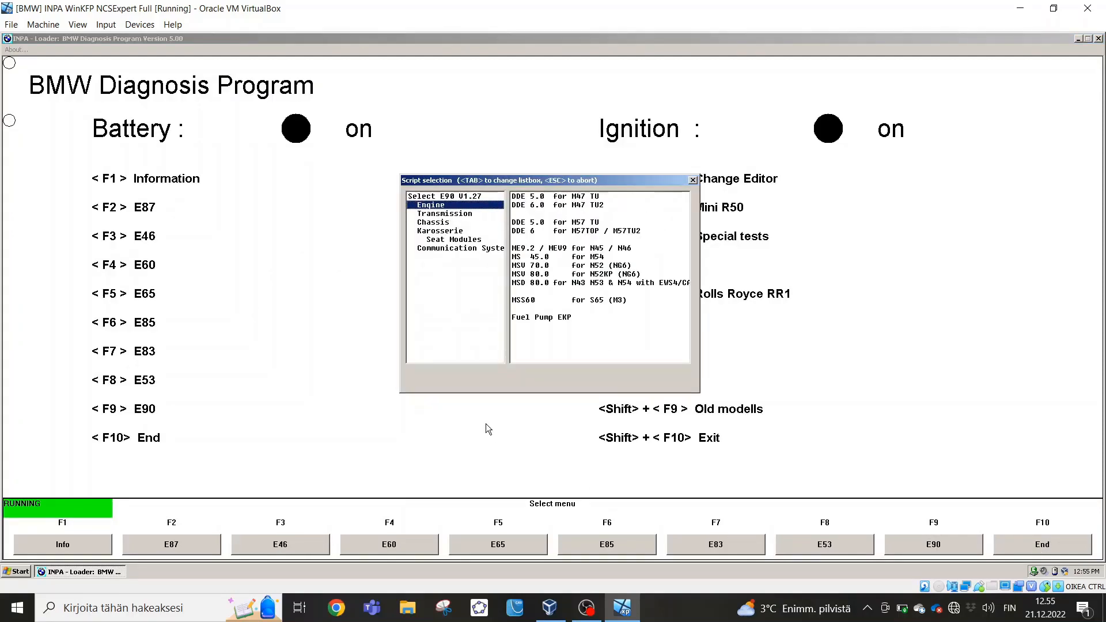
key(Down)
key(Down)
key(Down)
key(Down)
key(Down)
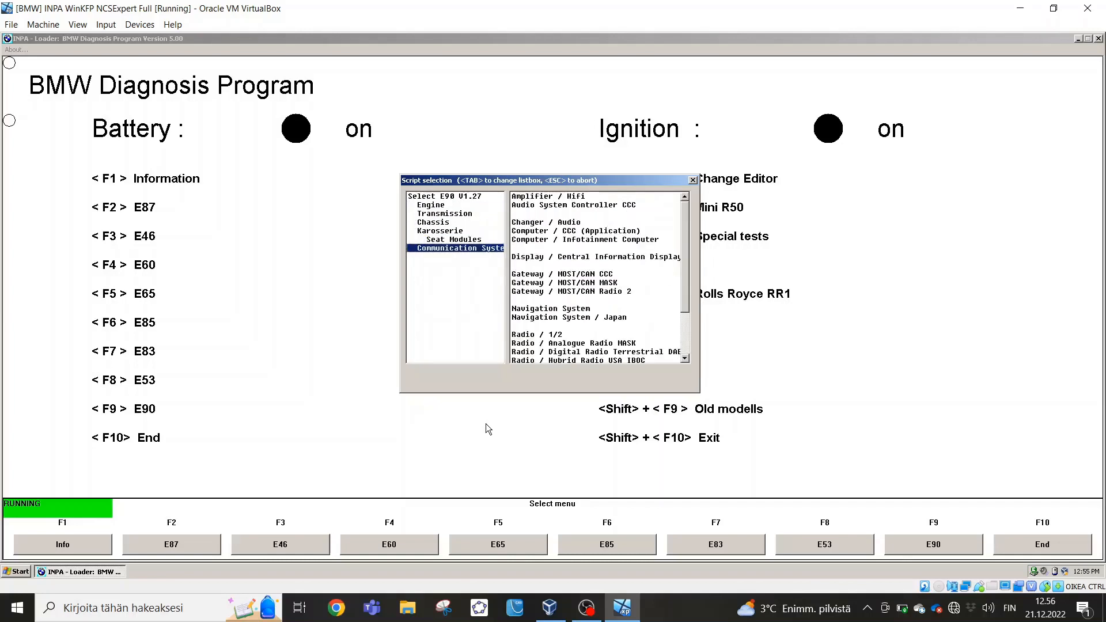
key(Up)
key(Up)
key(Up)
key(Up)
key(Up)
key(Down)
key(Down)
key(Down)
key(Down)
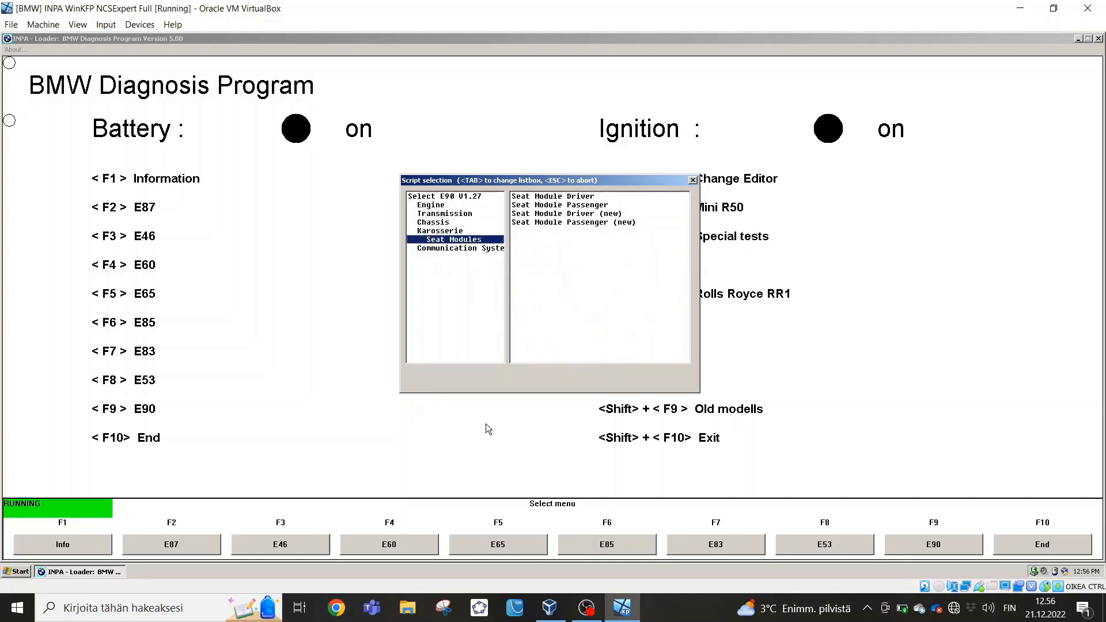
Step: Load the DDE 6.0 for M47 TU2 script from the E90 Engine category and acknowledge the compatibility warnings
key(Up)
key(Up)
key(Up)
key(Up)
key(Tab)
key(Down)
key(Down)
key(Up)
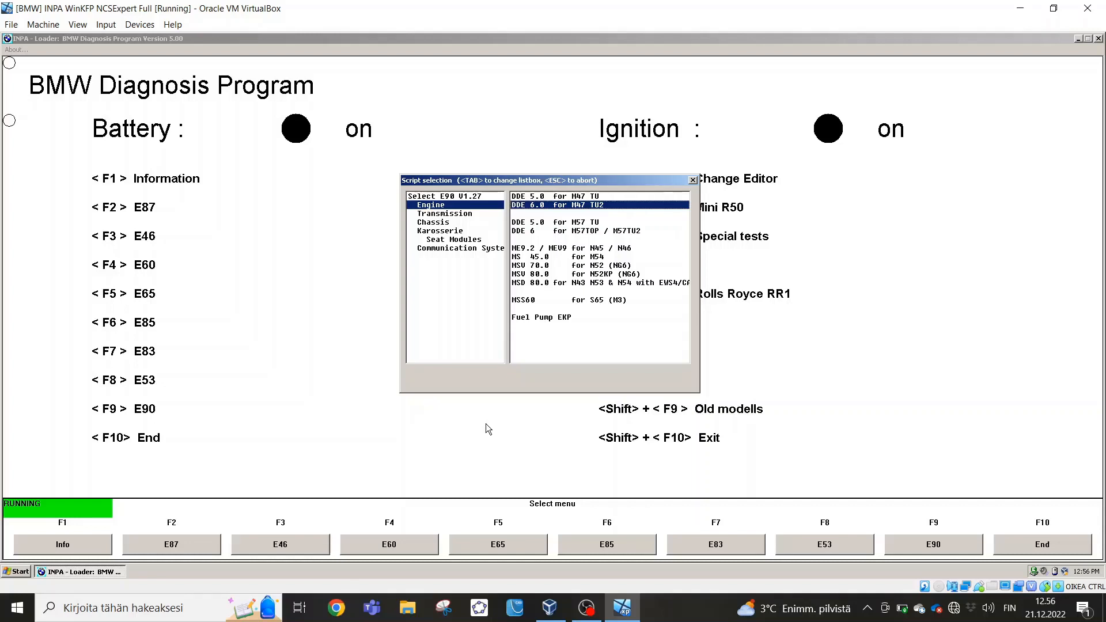
key(Return)
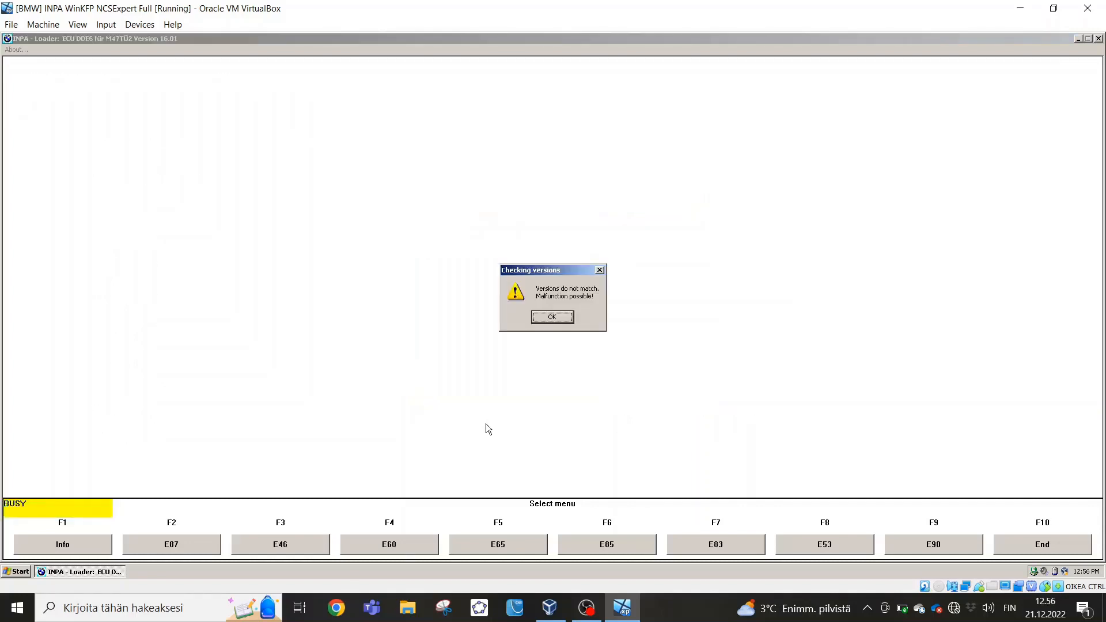
key(Return)
key(Return)
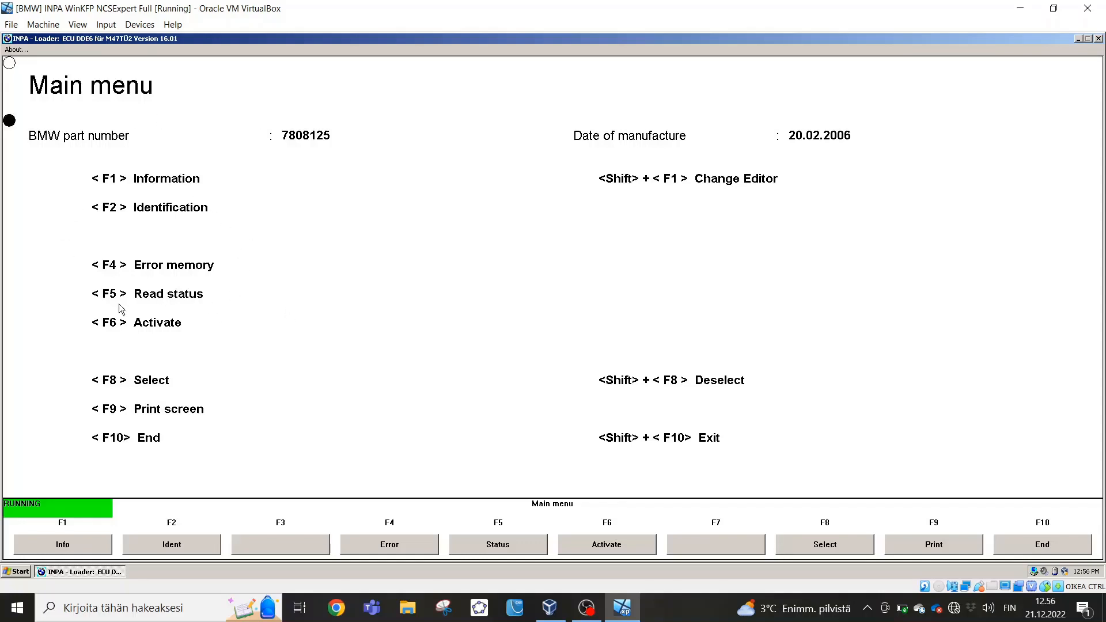
Step: Check the engine ECU's live status in digital values 1 and digital values 2, and return to its main menu
key(F5)
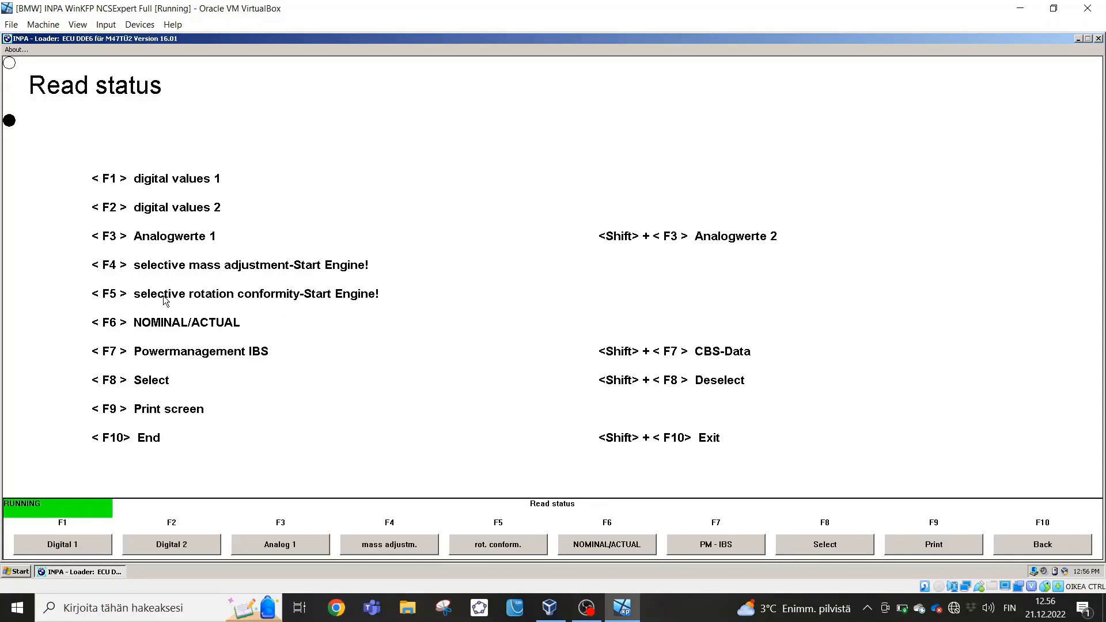
key(F1)
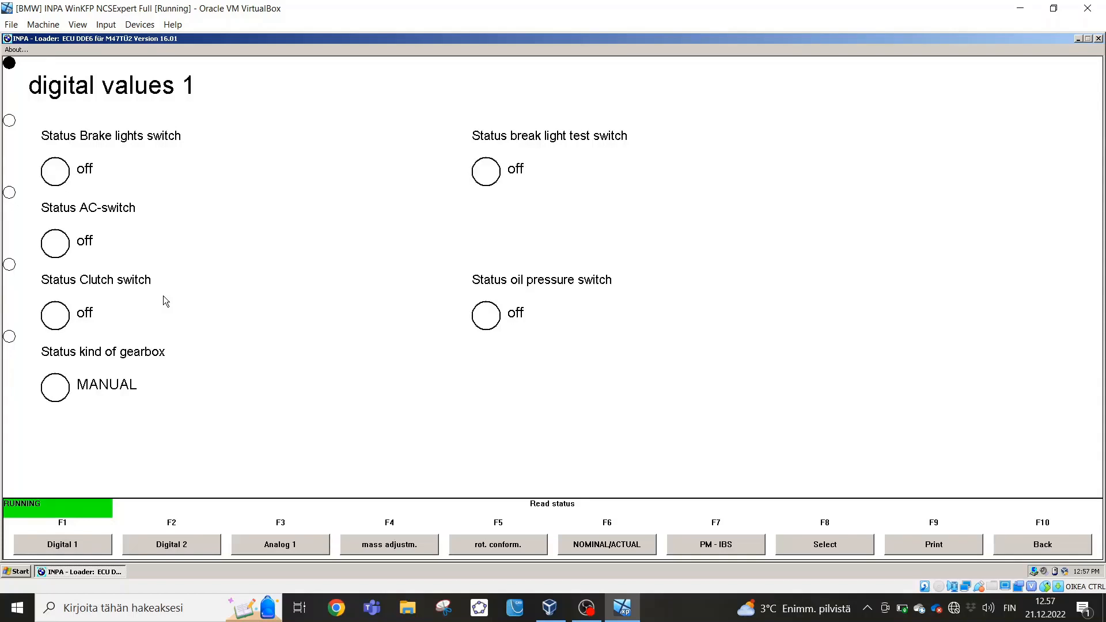
key(F2)
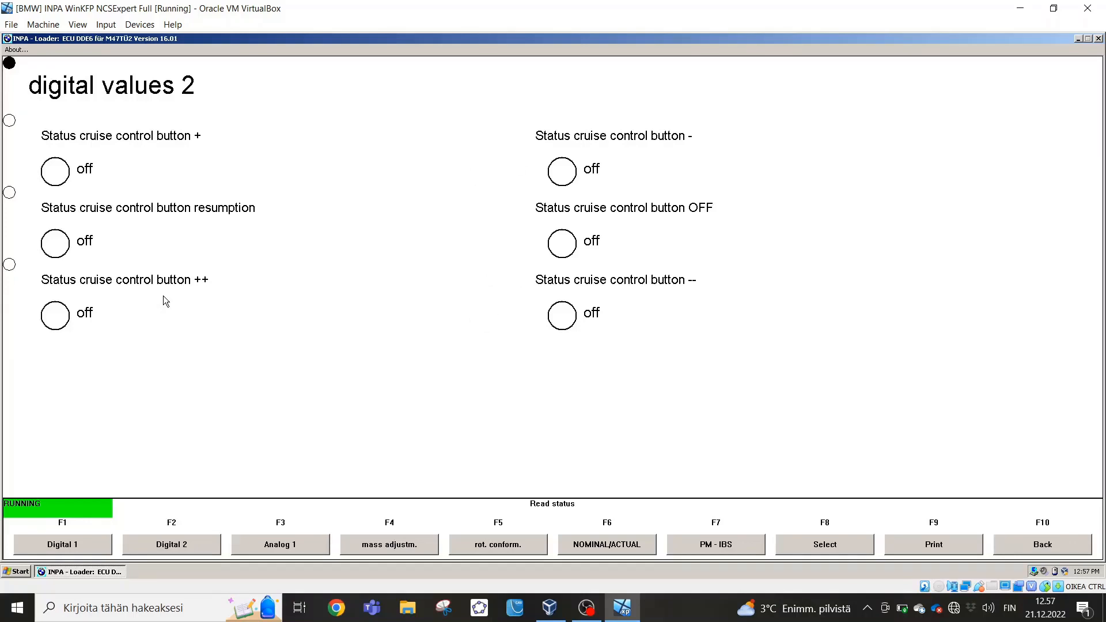
click(1033, 547)
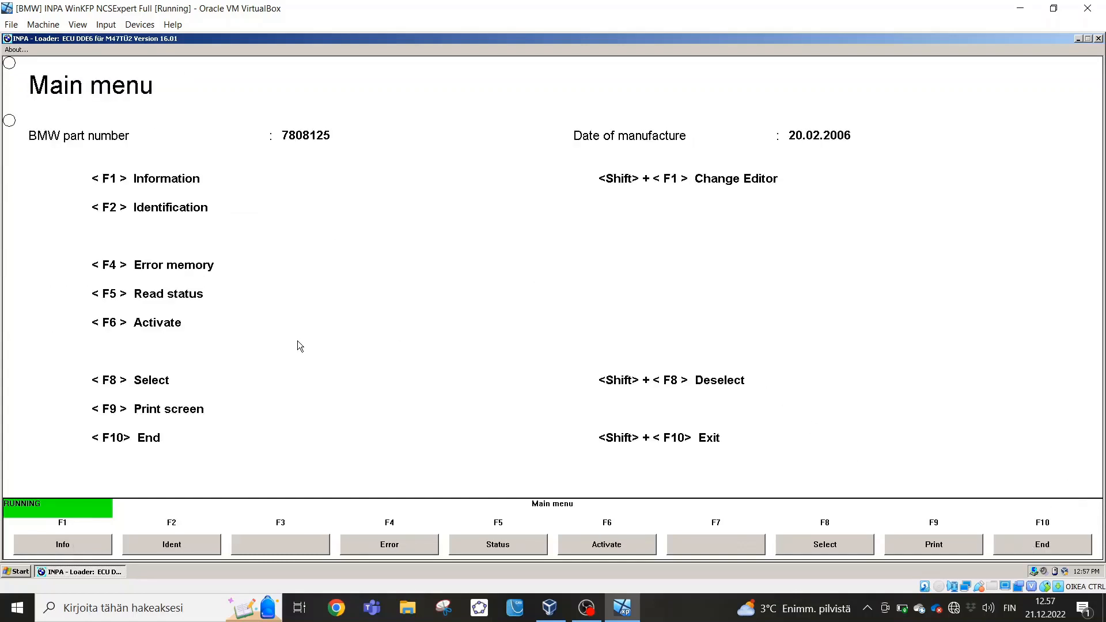
Step: Review the engine ECU's component activation functions under Activate 1 without running any, and exit the engine script
key(F6)
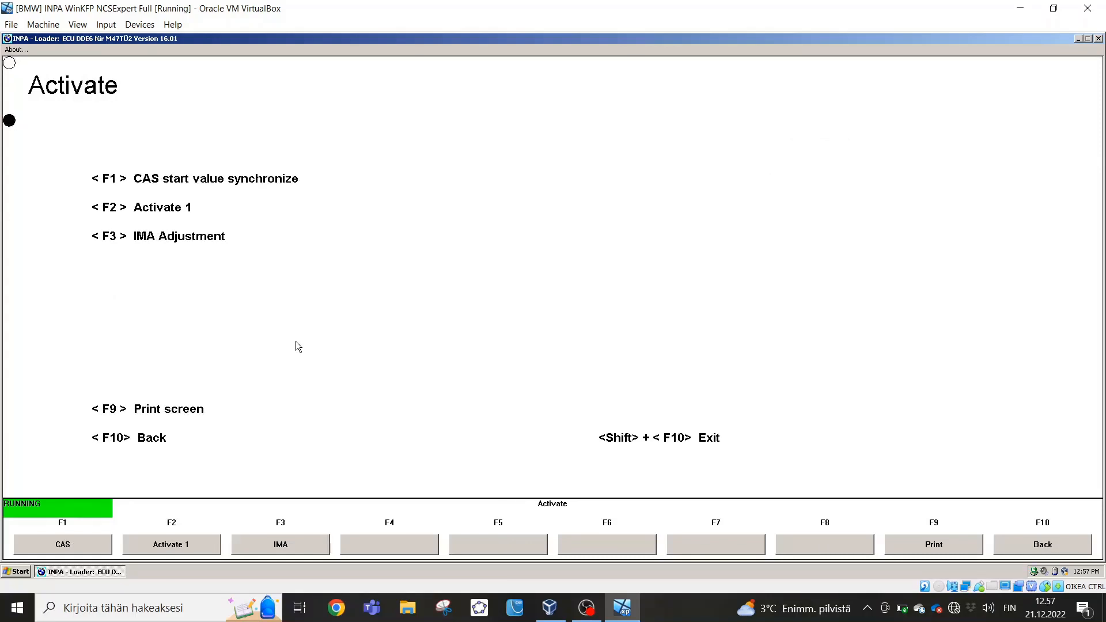
key(F2)
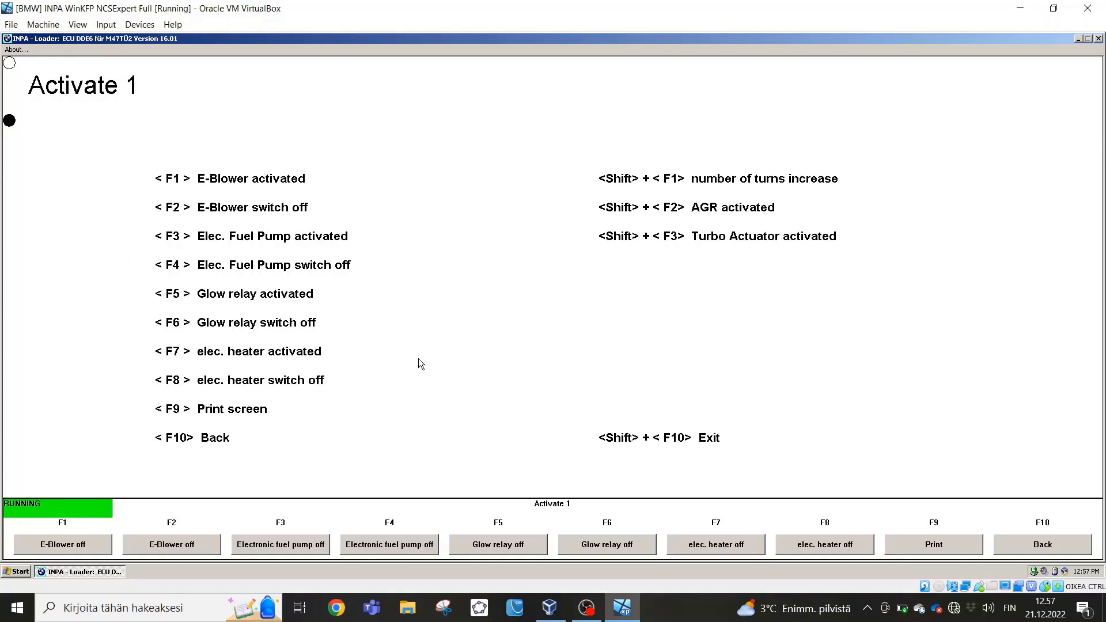
key(F10)
key(F10)
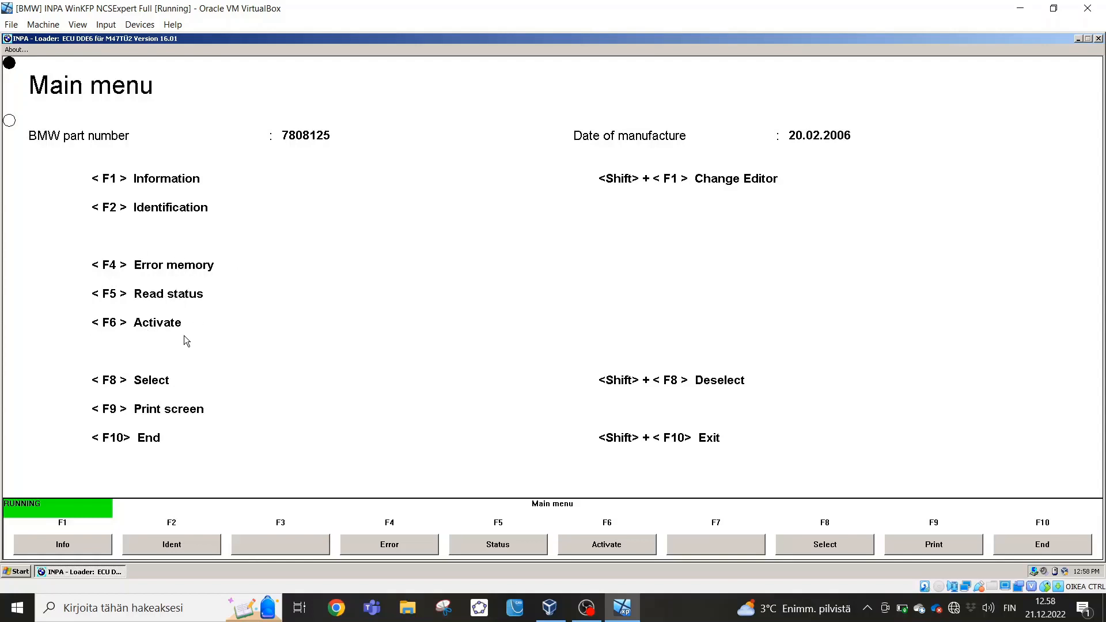
key(F10)
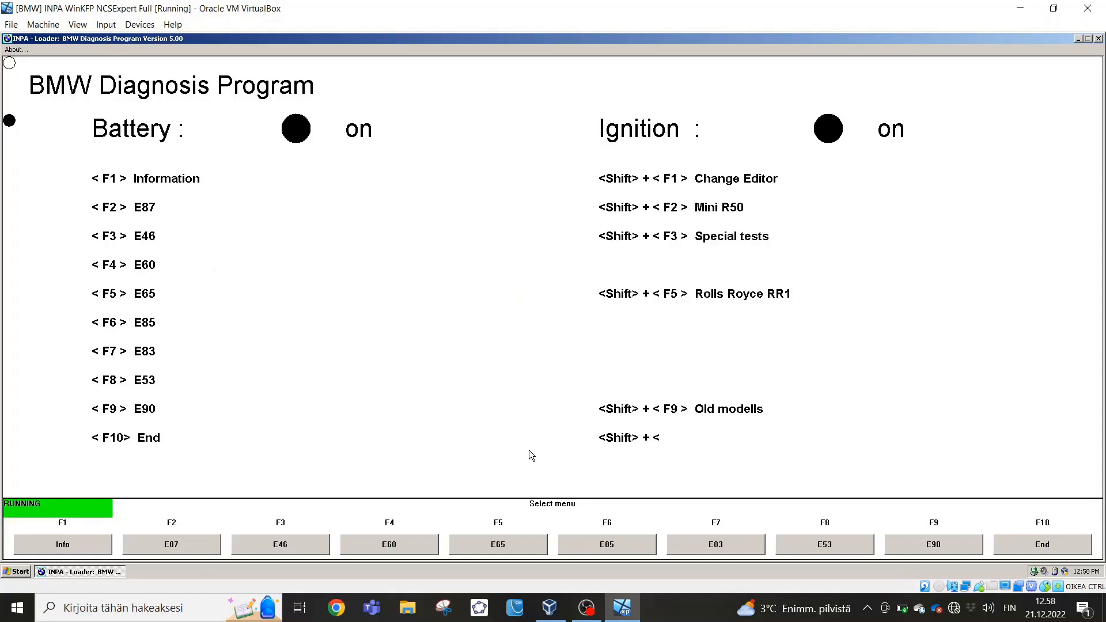
Step: Examine the control modules in each E90 script category, from Engine through Karosserie to Communication Systems, and close the script selection
key(F9)
key(Down)
key(Down)
key(Down)
key(Down)
key(Down)
key(Down)
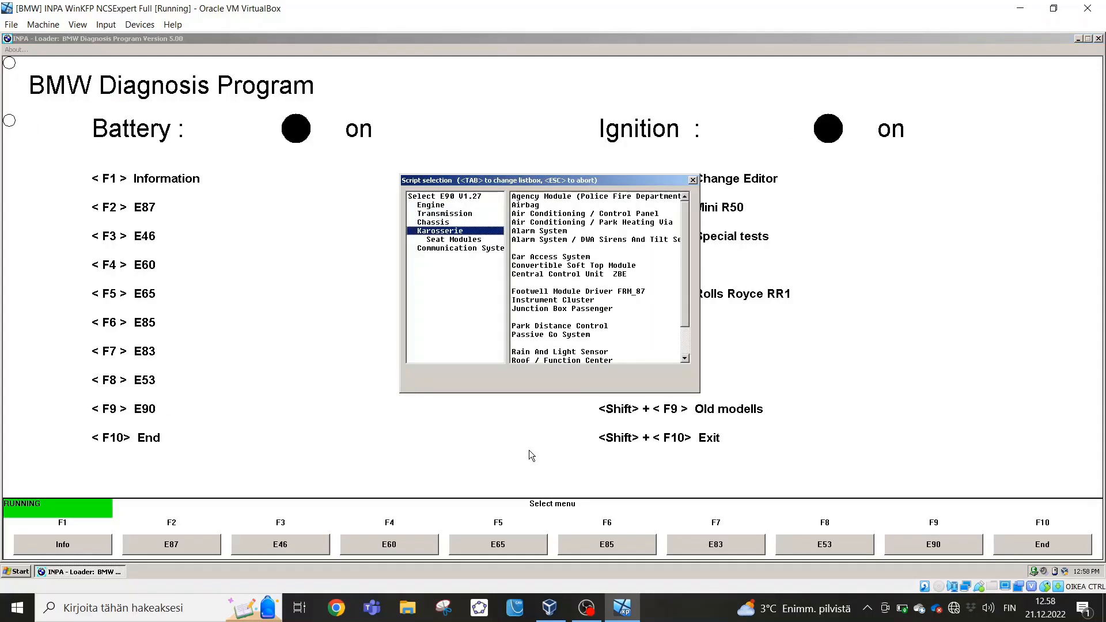
key(Up)
key(Up)
key(Up)
key(Up)
key(Up)
key(Up)
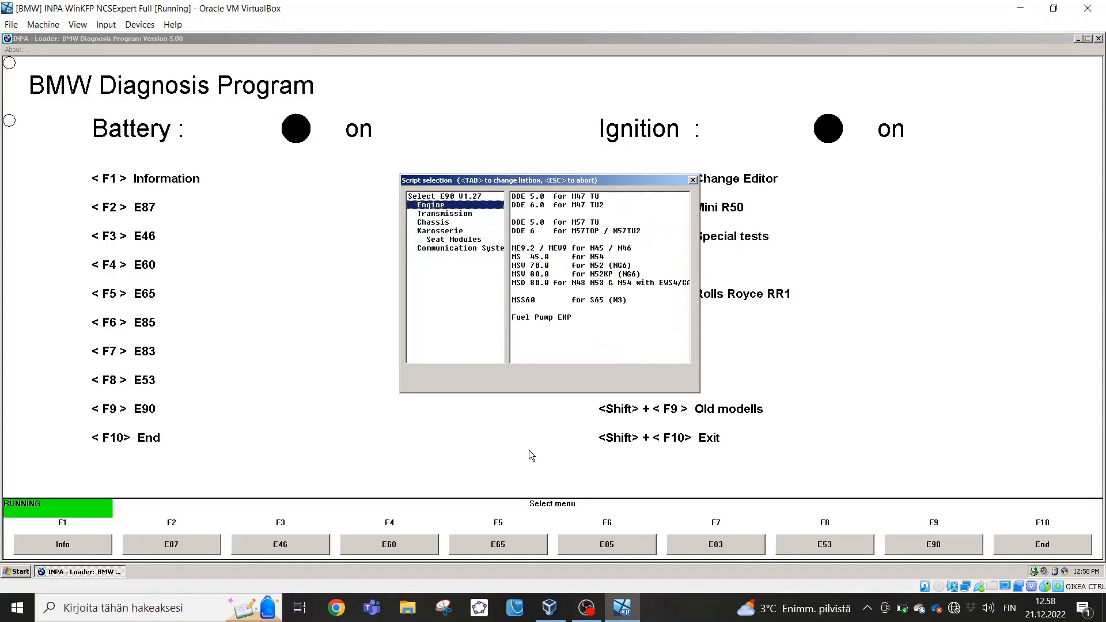
key(Down)
key(Down)
key(Down)
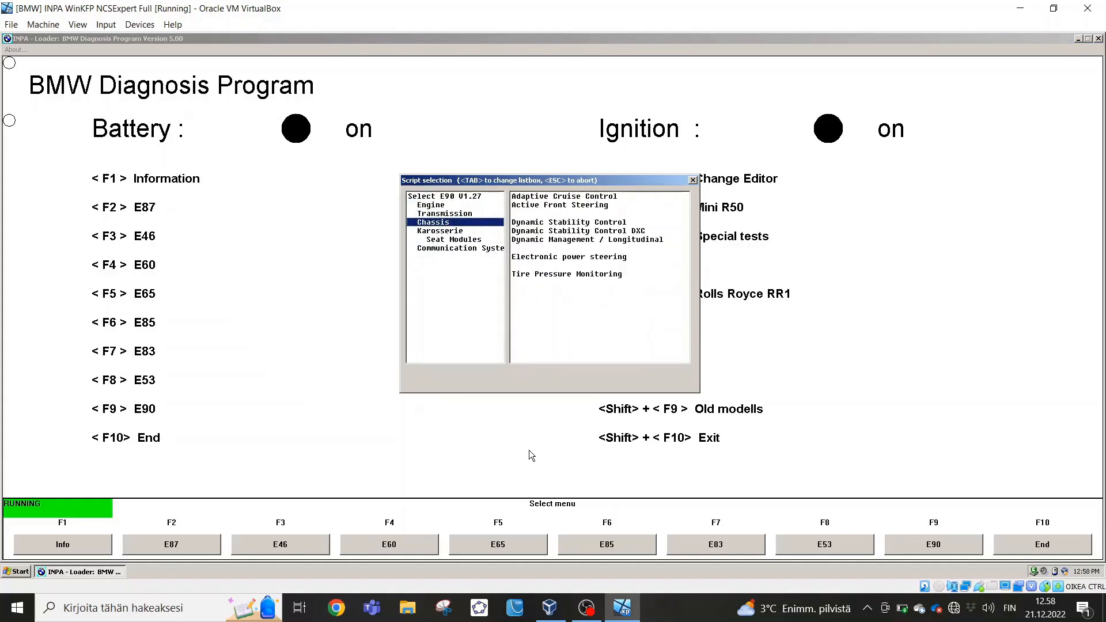
key(Down)
key(Down)
key(Down)
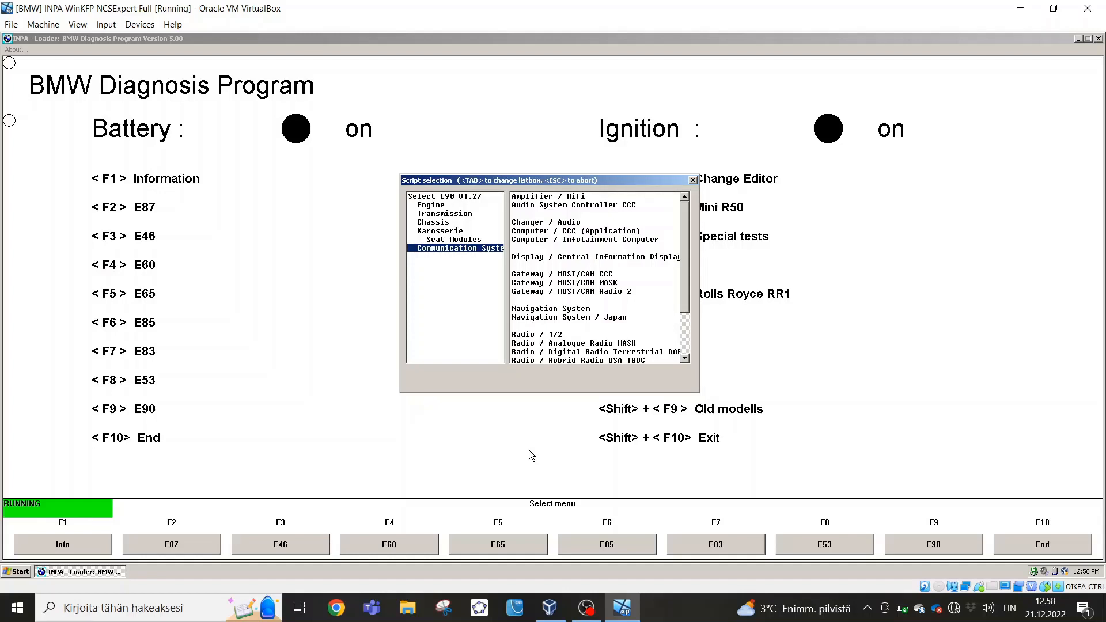
key(Up)
key(Up)
key(Up)
key(Up)
key(Up)
key(Up)
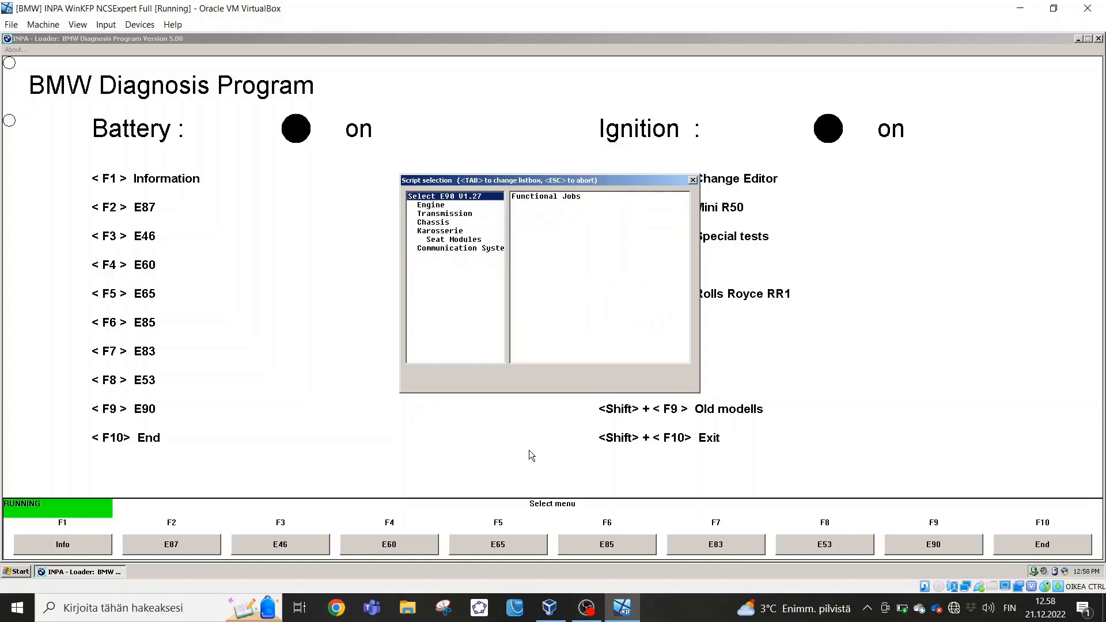
key(Down)
key(Down)
key(Down)
key(Down)
key(Down)
key(Down)
key(Up)
key(Up)
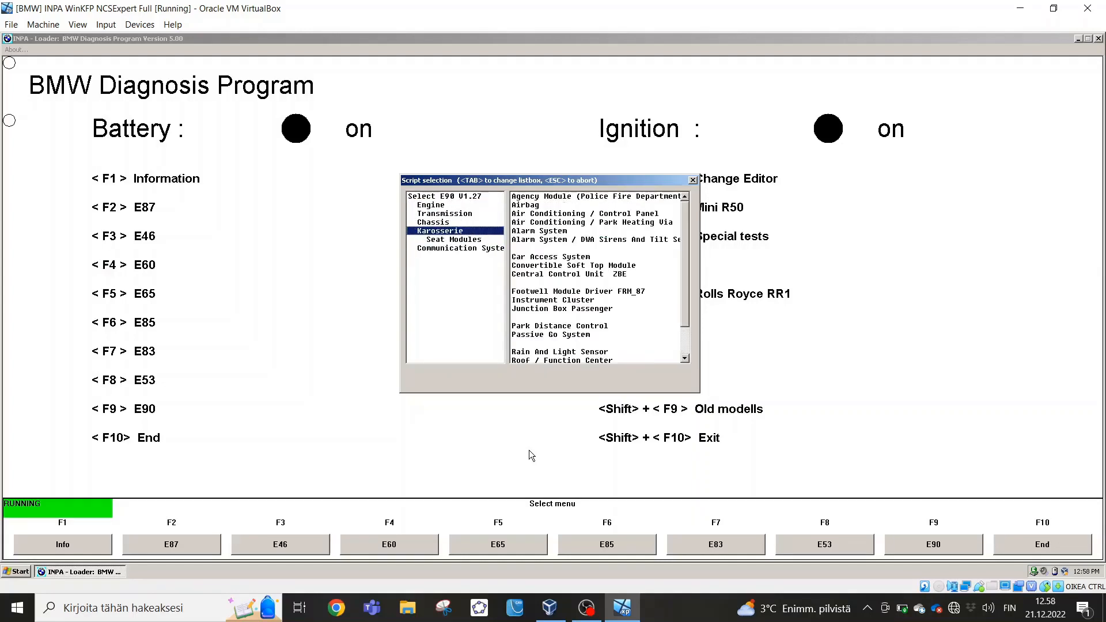
key(Up)
key(Up)
key(Up)
key(Up)
key(Down)
key(Down)
key(Down)
key(Down)
key(Down)
key(Down)
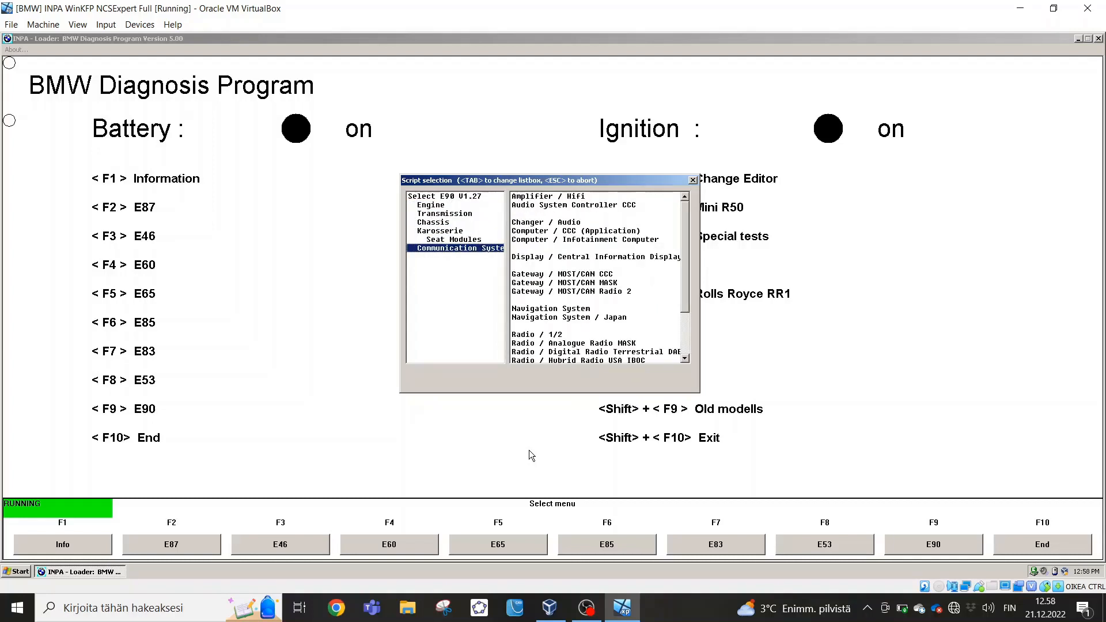
key(Up)
key(Up)
key(Up)
key(Up)
key(Up)
key(Down)
key(Down)
key(Down)
key(Down)
key(Down)
click(694, 181)
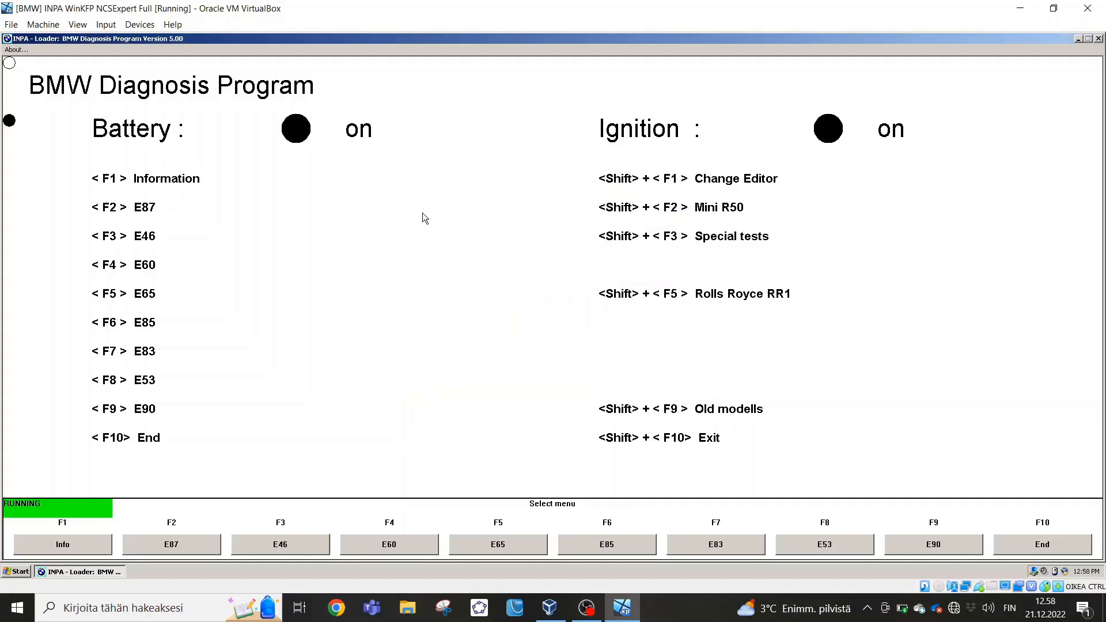